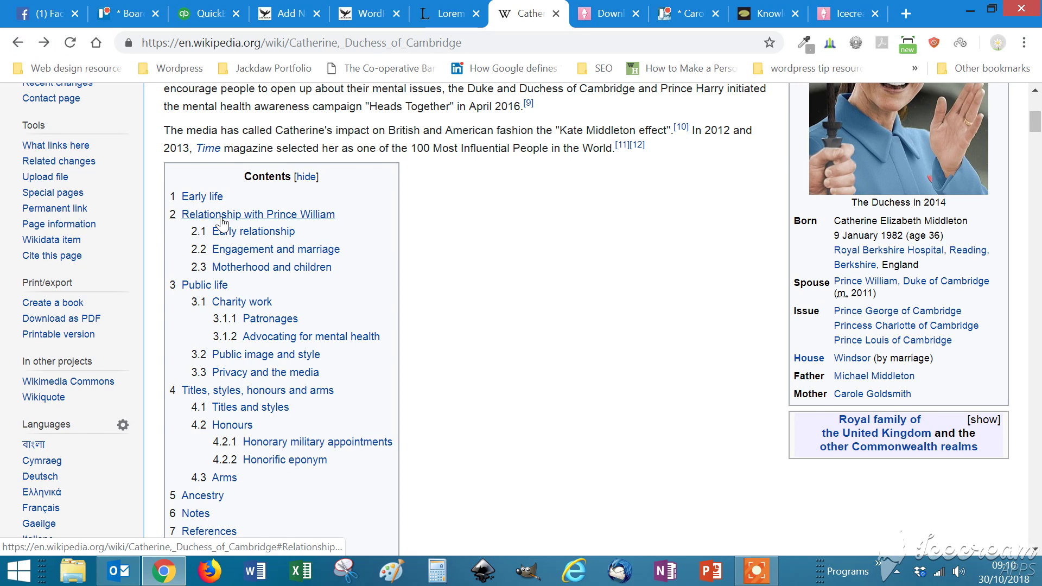
Jump to the Wikipedia article's Relationship with Prince William section, then return to the contents list
click(223, 215)
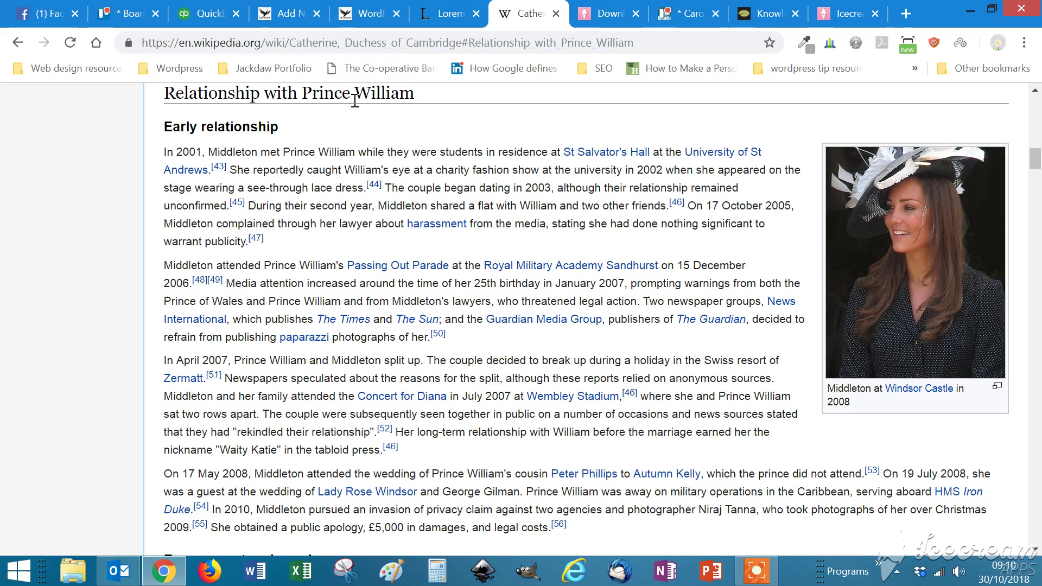
click(19, 49)
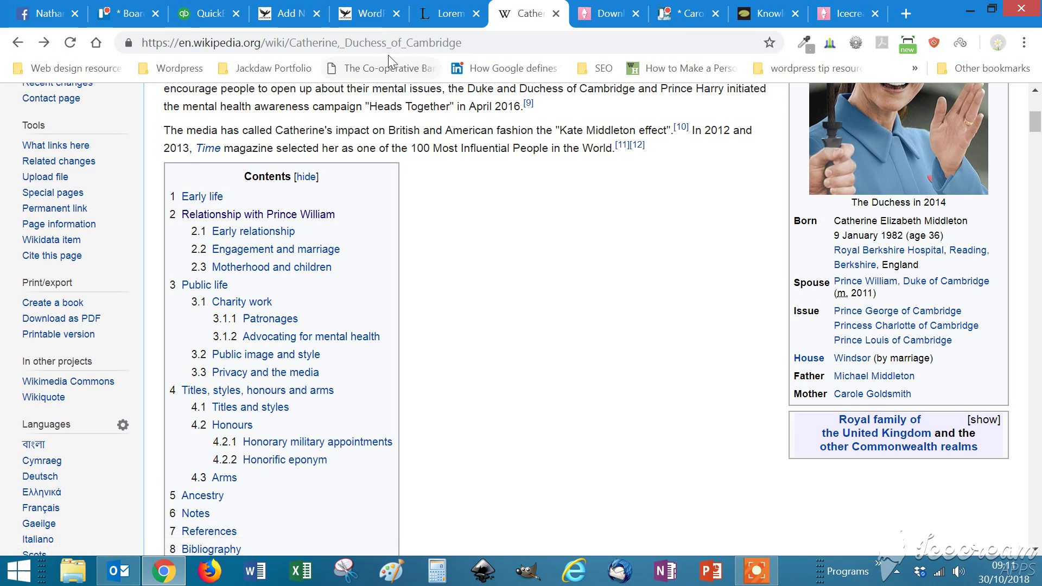
Switch to WordPress and bring up the Anchor tag page draft in the editor
click(373, 16)
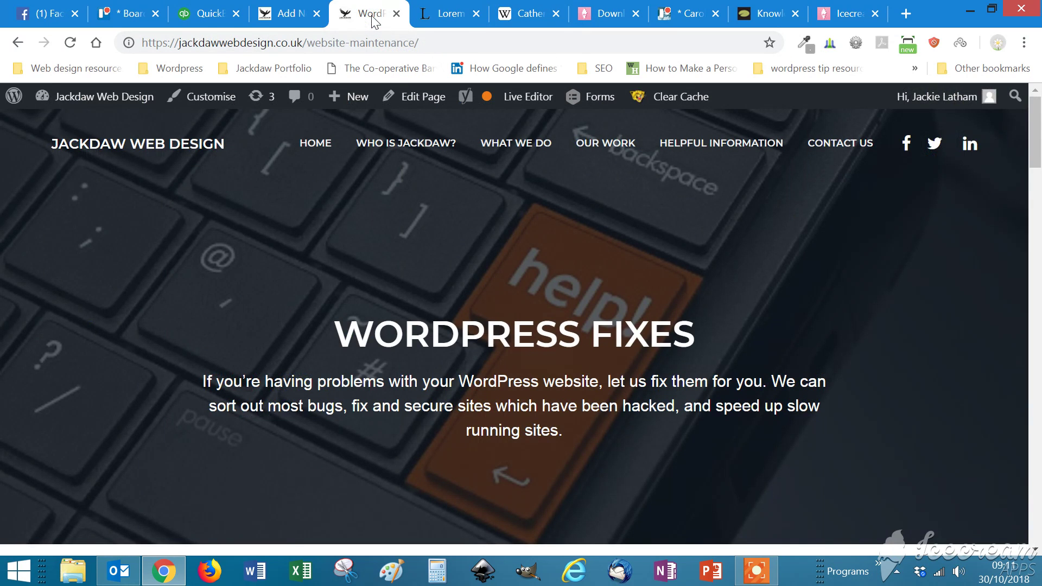
click(288, 17)
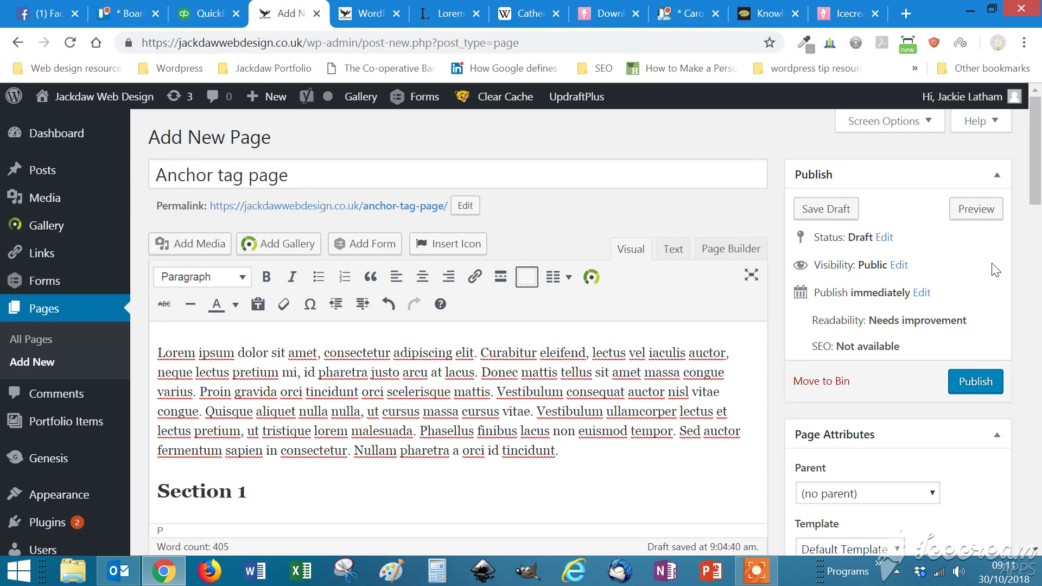
drag(1040, 157, 1039, 160)
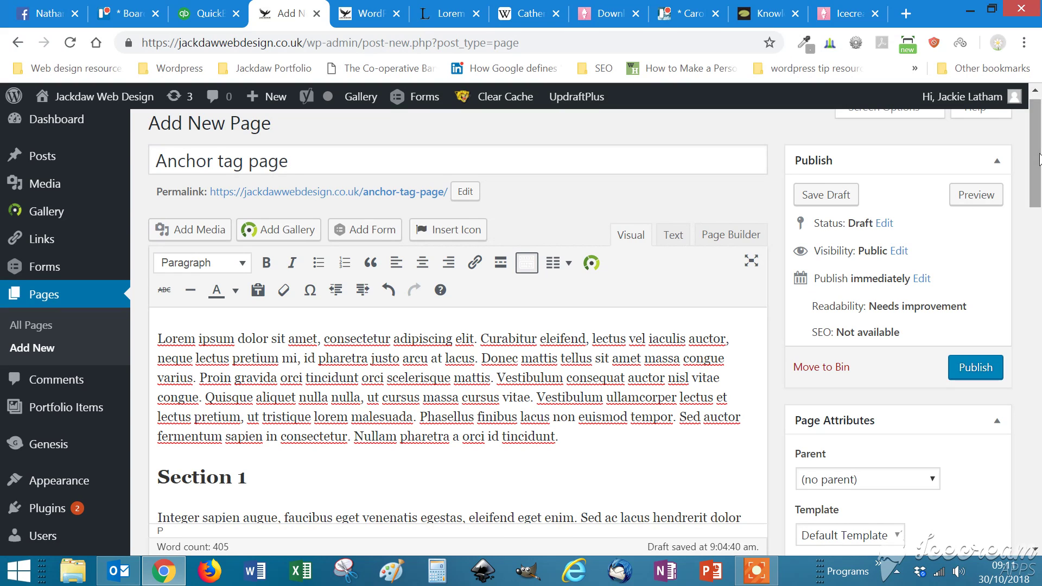
Above 'Lorem ipsum', add lines 'This is the link to Section 1' and 'This is the link to the bottom of the page'
click(157, 342)
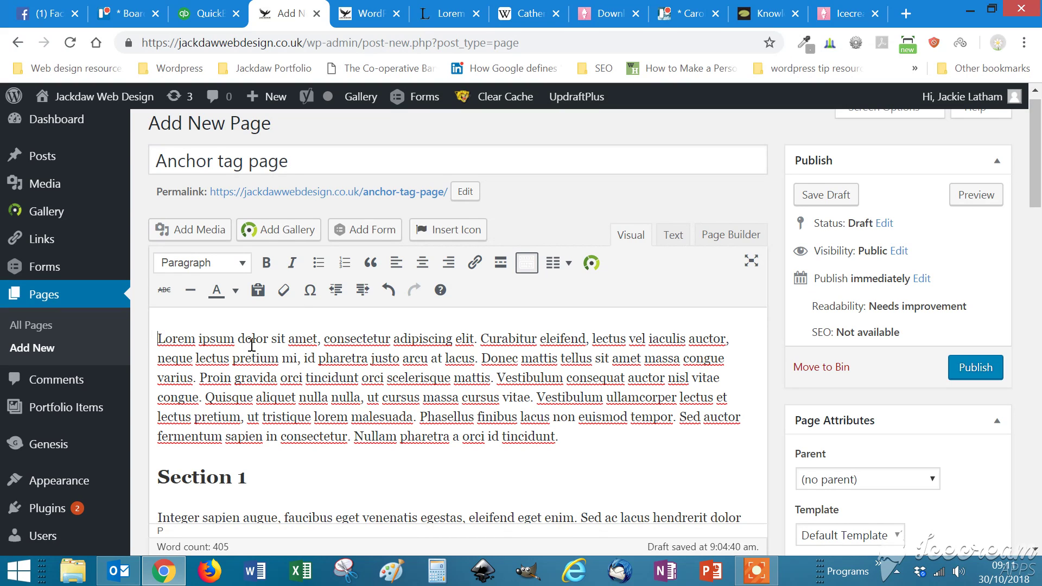
key(Return)
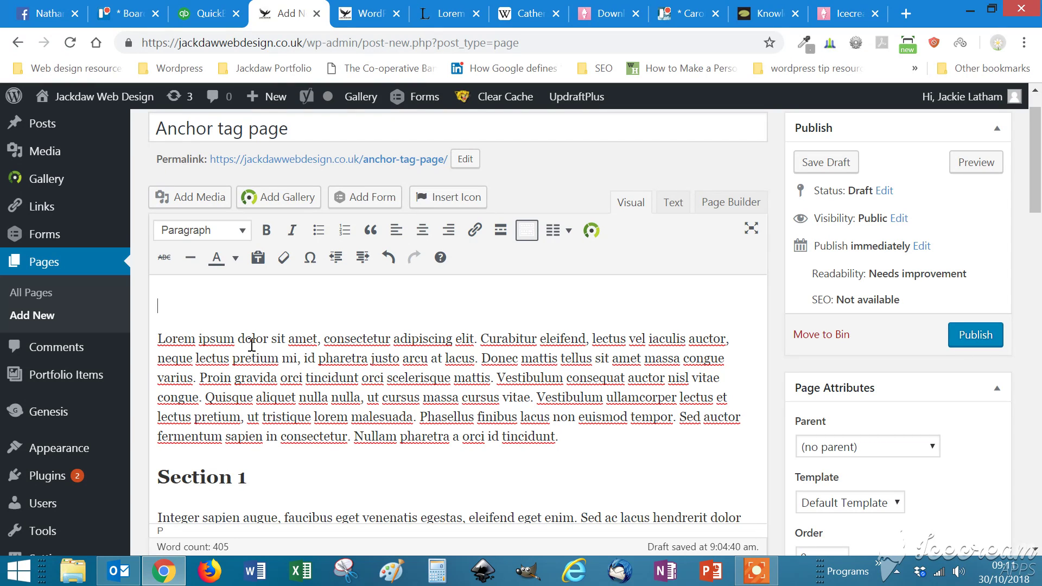
text(This is the l)
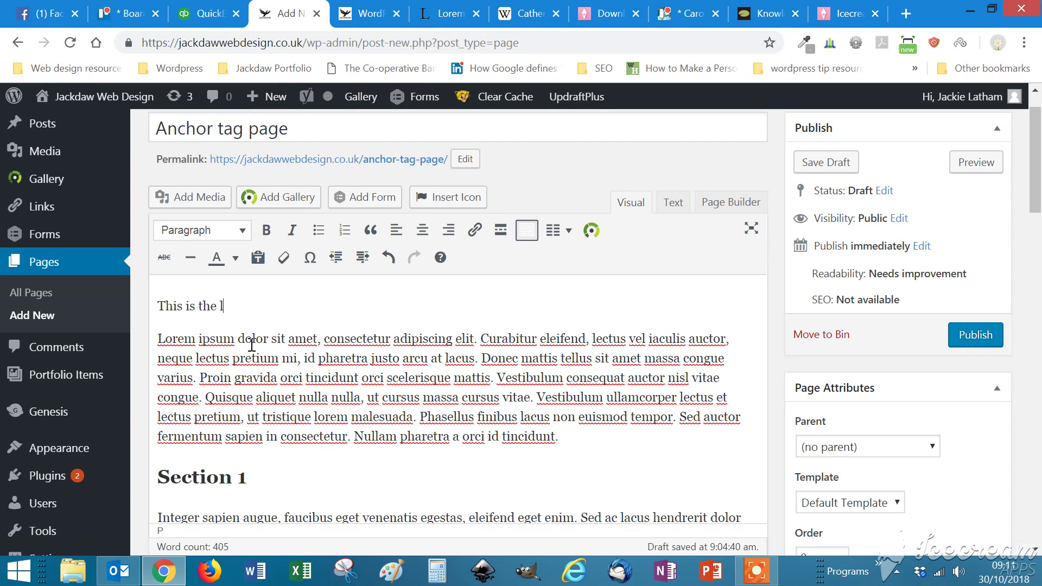
text(ink to S)
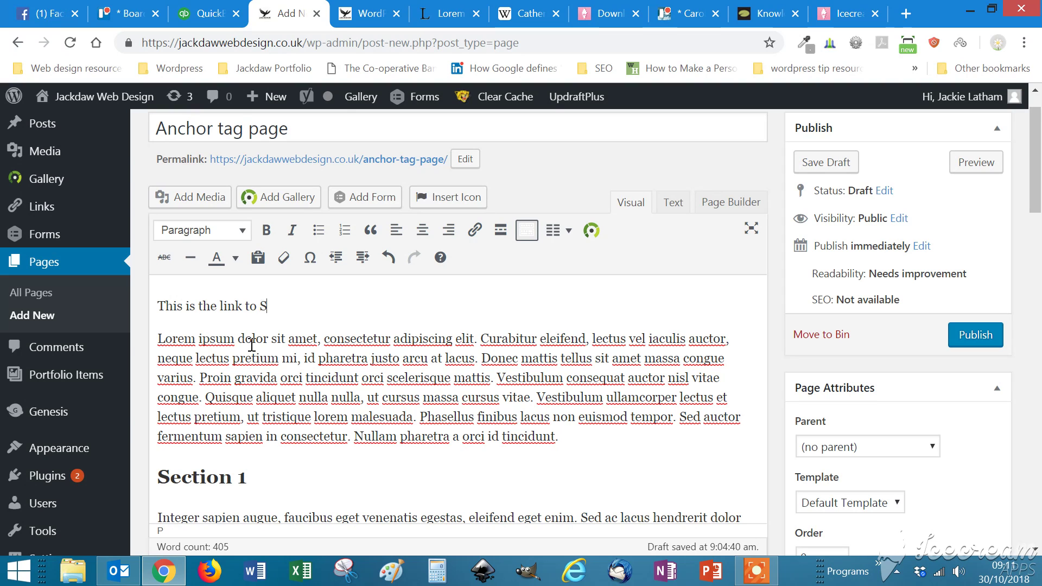
text(ection)
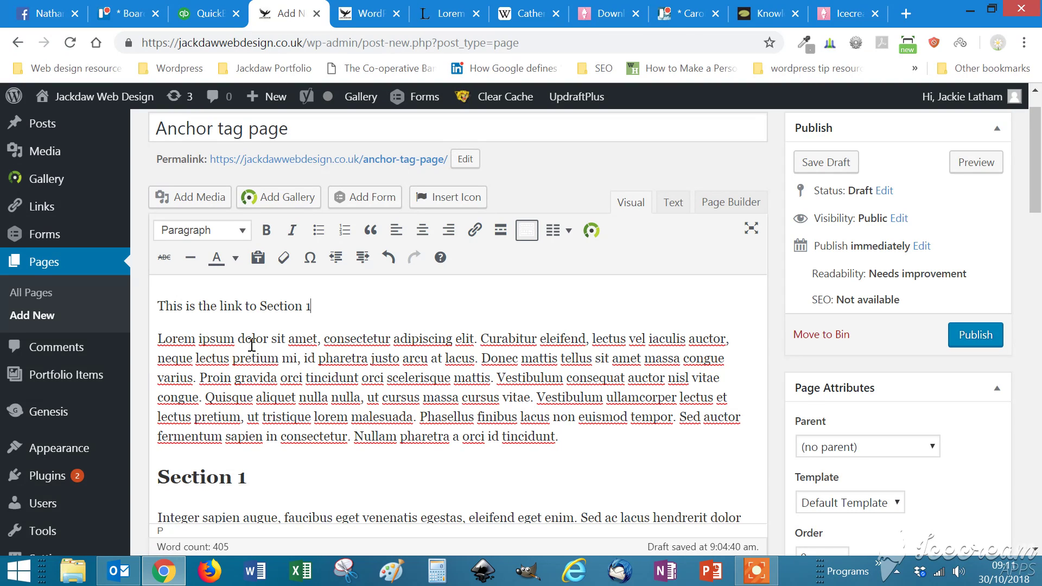
text( 1)
key(Return)
text(This is the)
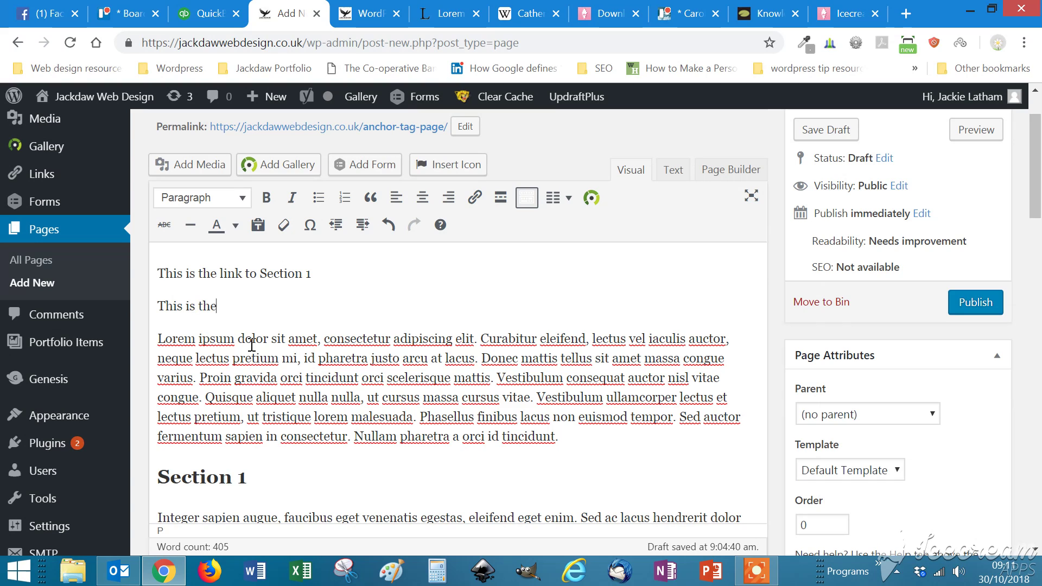
text( link to th)
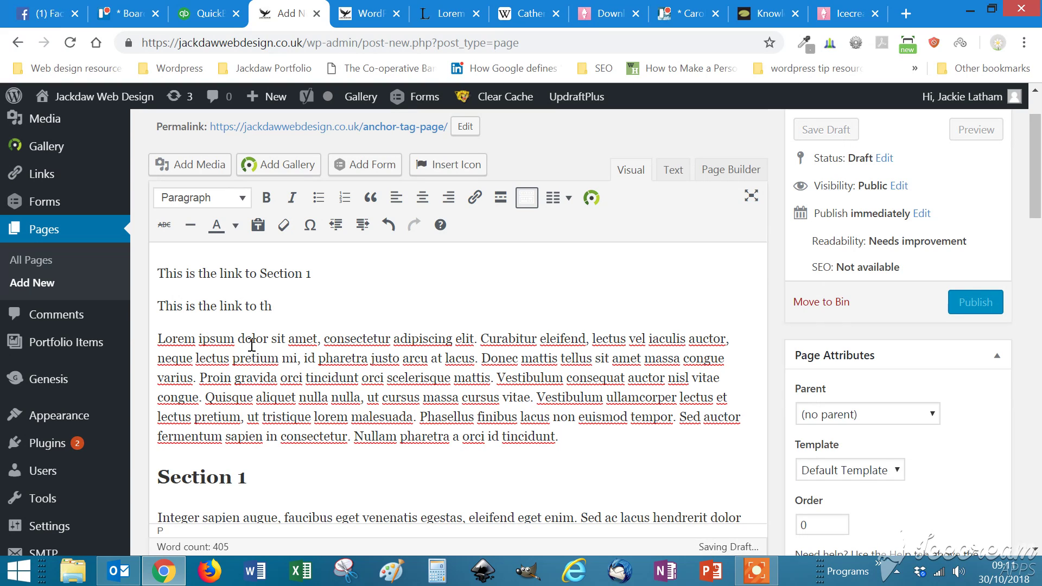
text(e bottom)
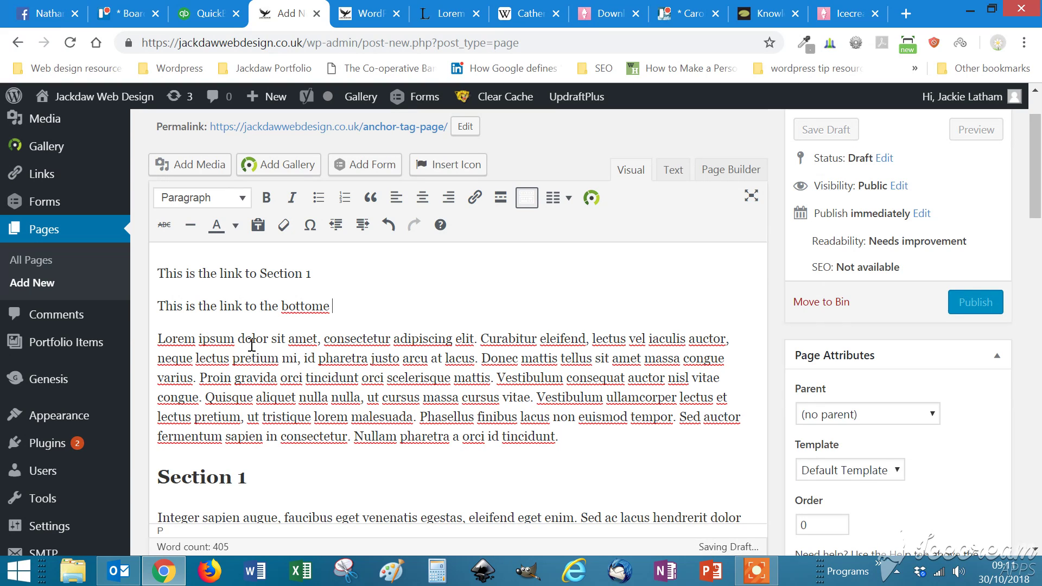
text( of the page)
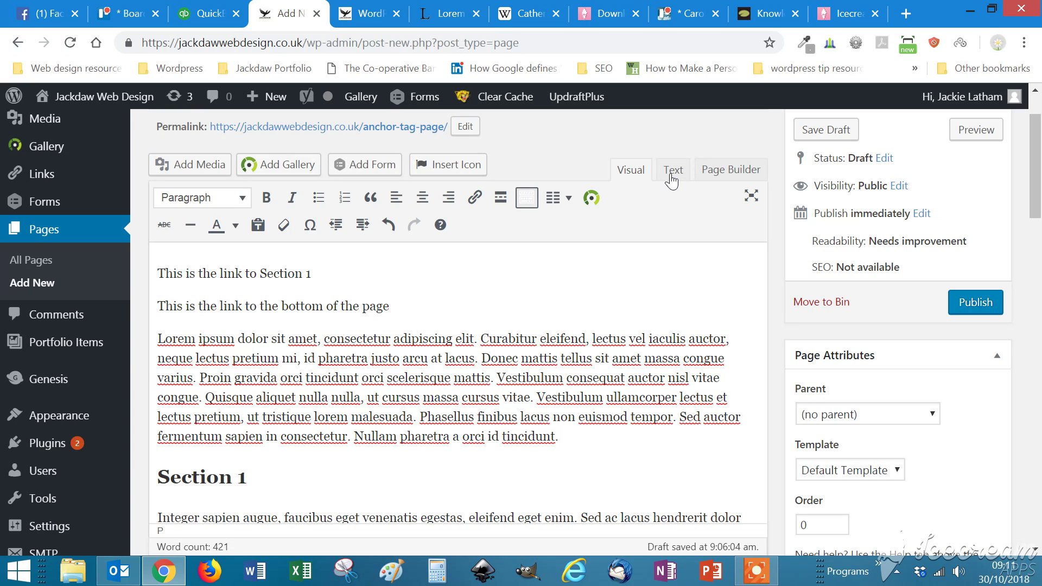
In the Text view, insert <a name="section1"></a> on a new line above the Section 1 heading
click(672, 181)
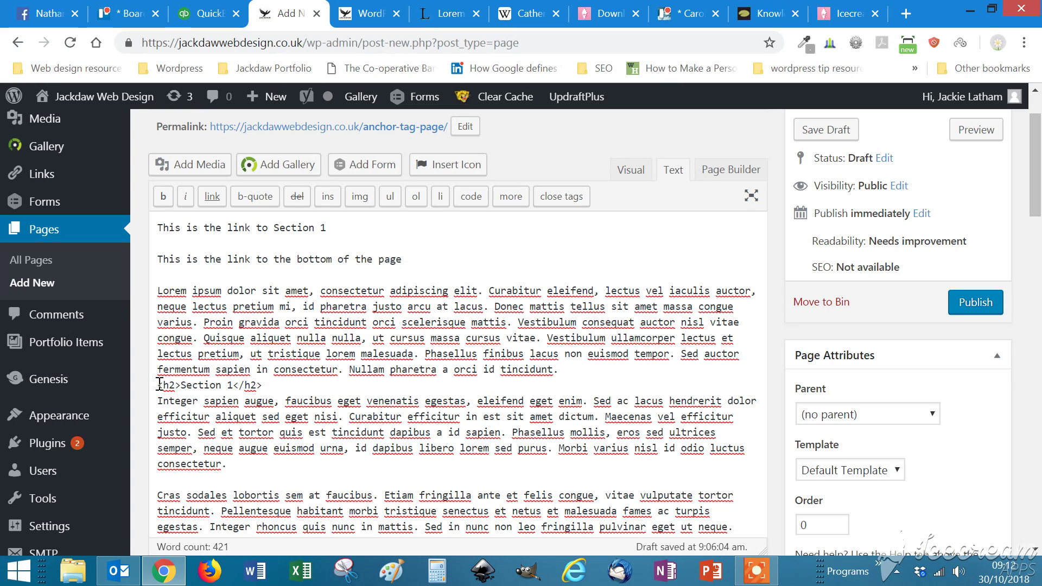
click(158, 384)
key(Return)
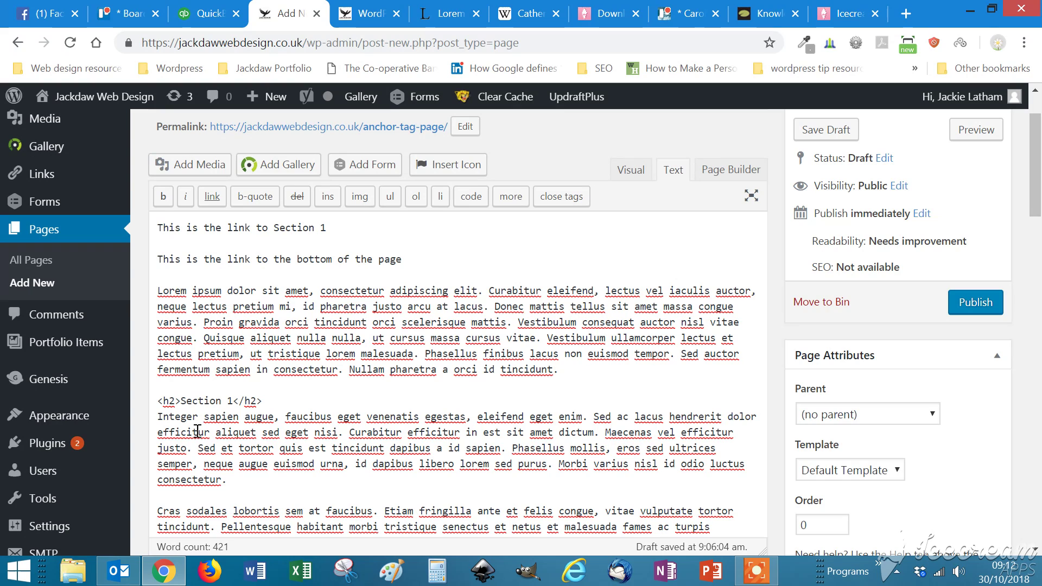
text(<)
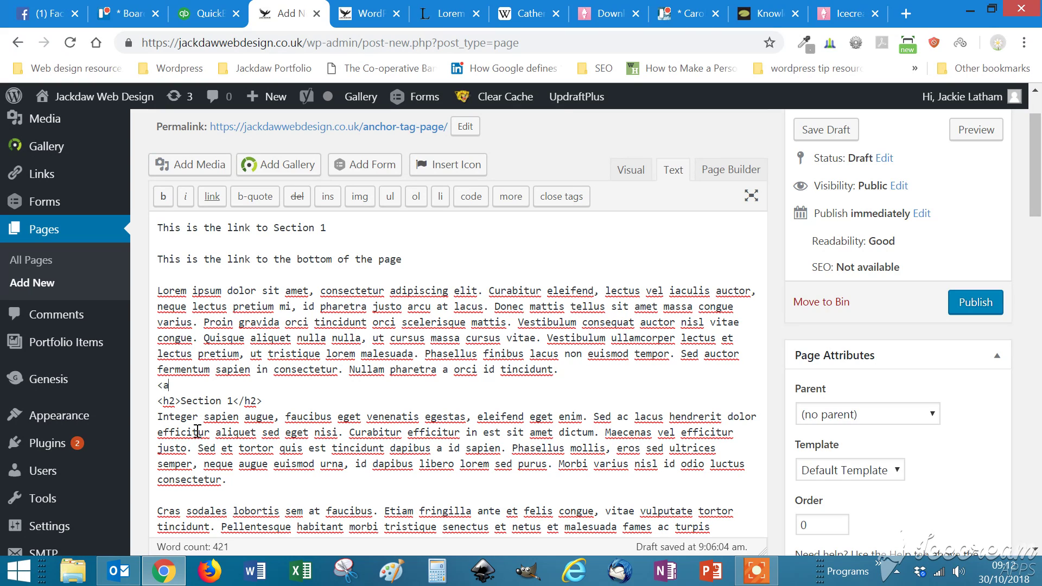
text(a name="sectio)
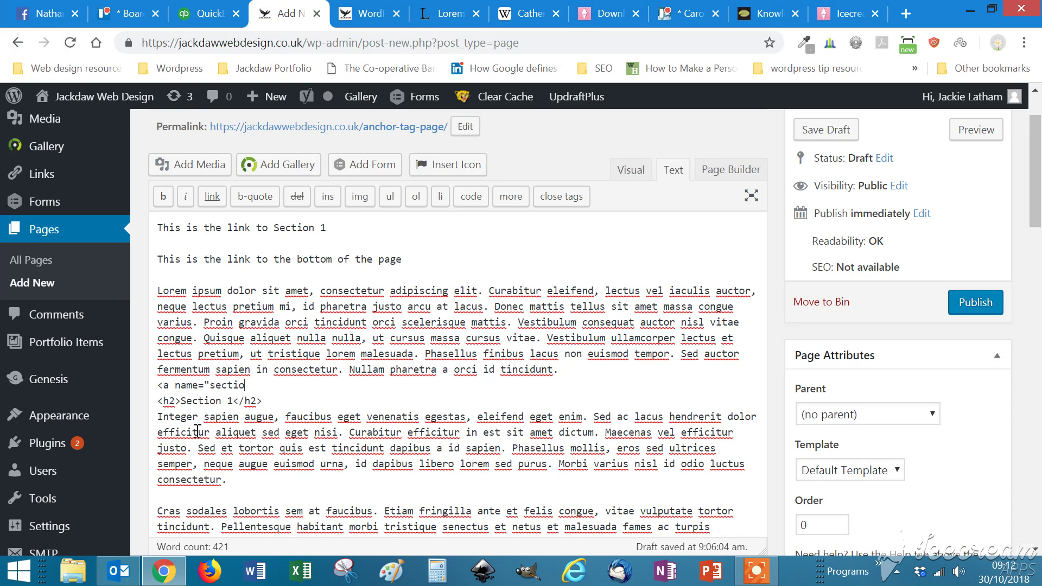
text(n1)
text(>)
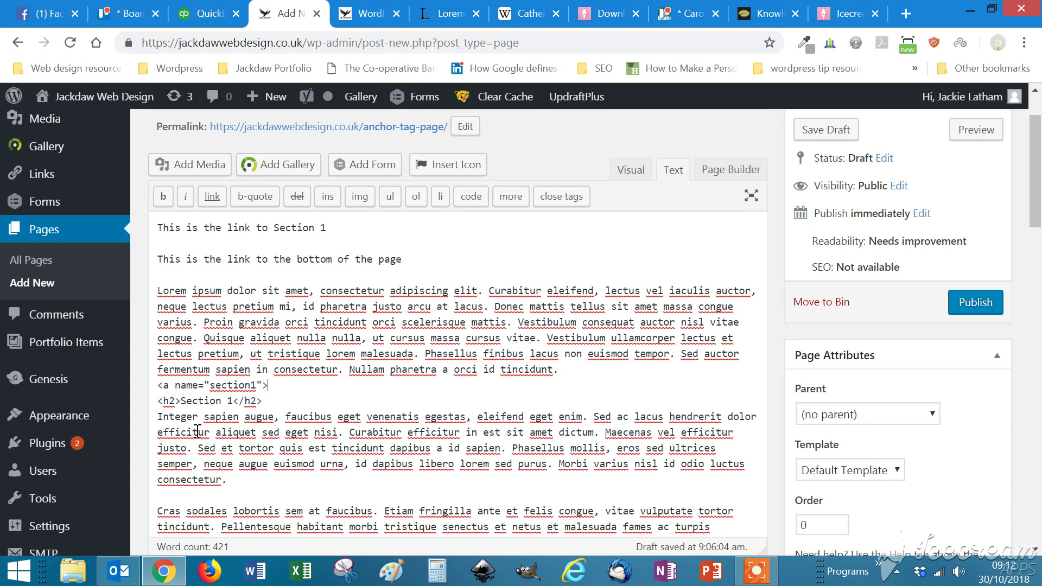
text(</a>)
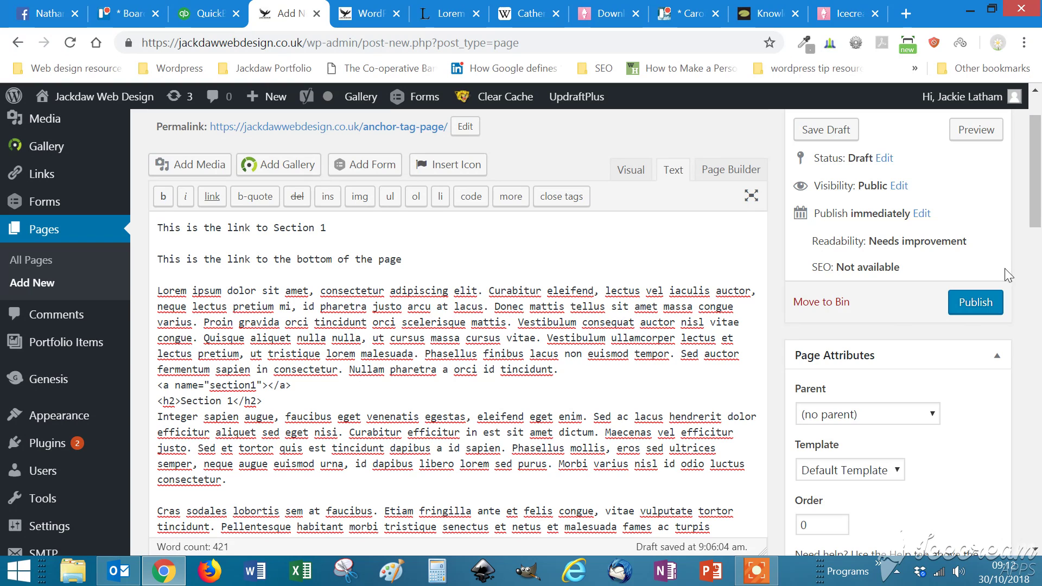
Add <a name="bottom"></a> on a new line after the final paragraph
drag(1037, 180, 1037, 274)
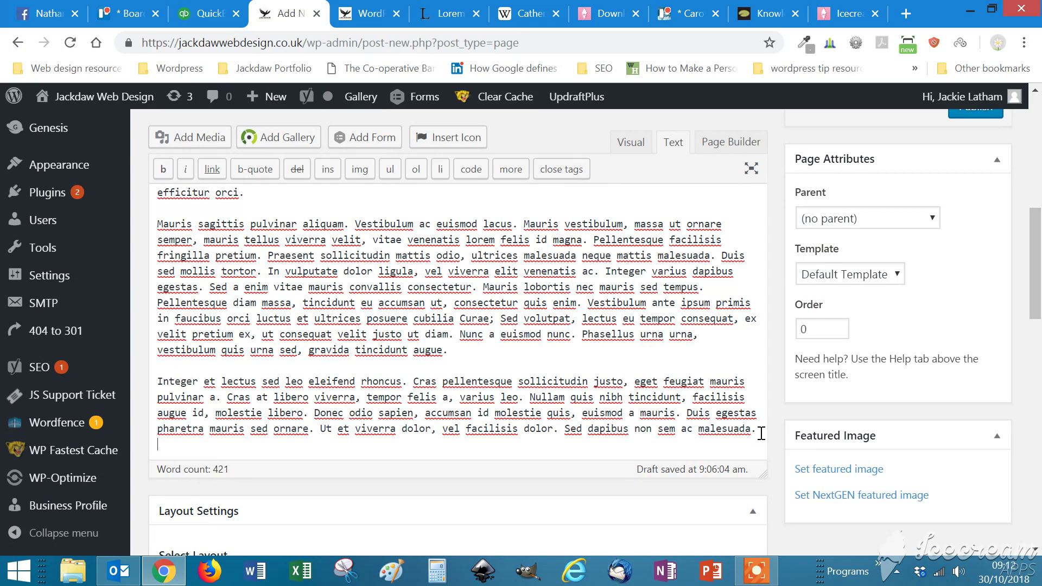
text(<a name="bo)
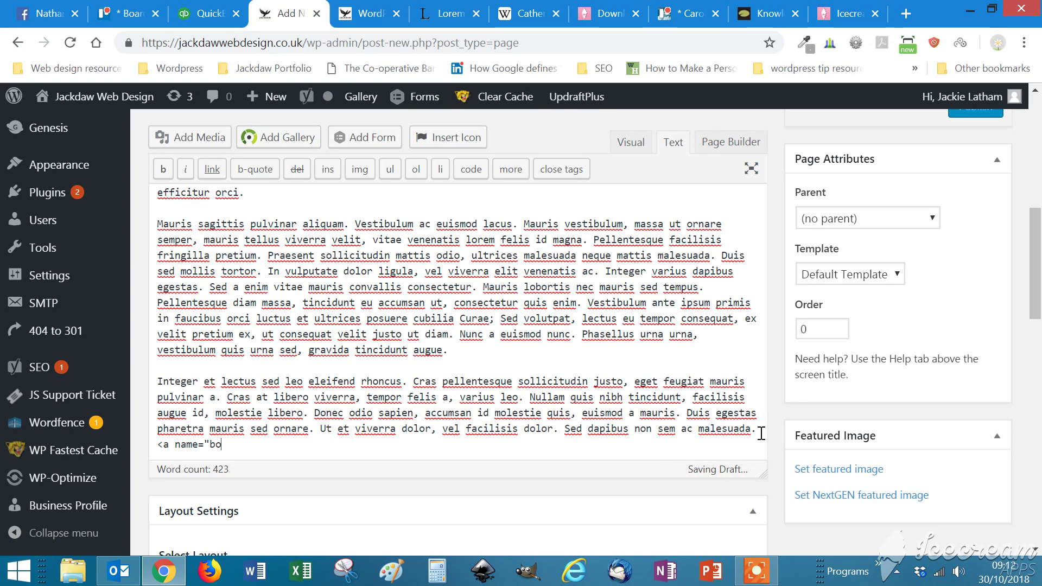
text(ttom">)
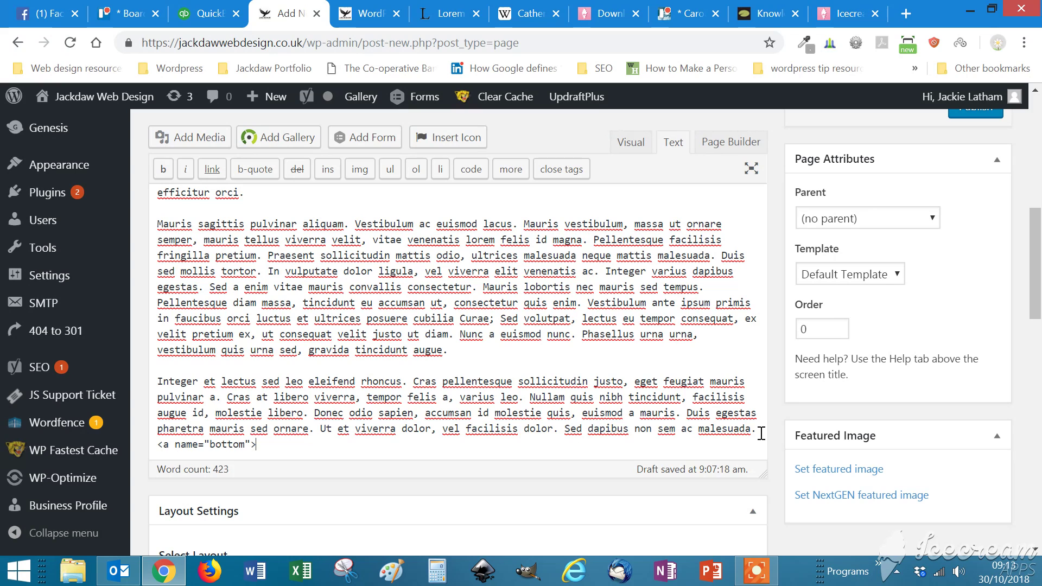
text(</a>)
In the Visual view, link the line 'This is the link to Section 1' to #section1
scroll(775, 234, up, 10)
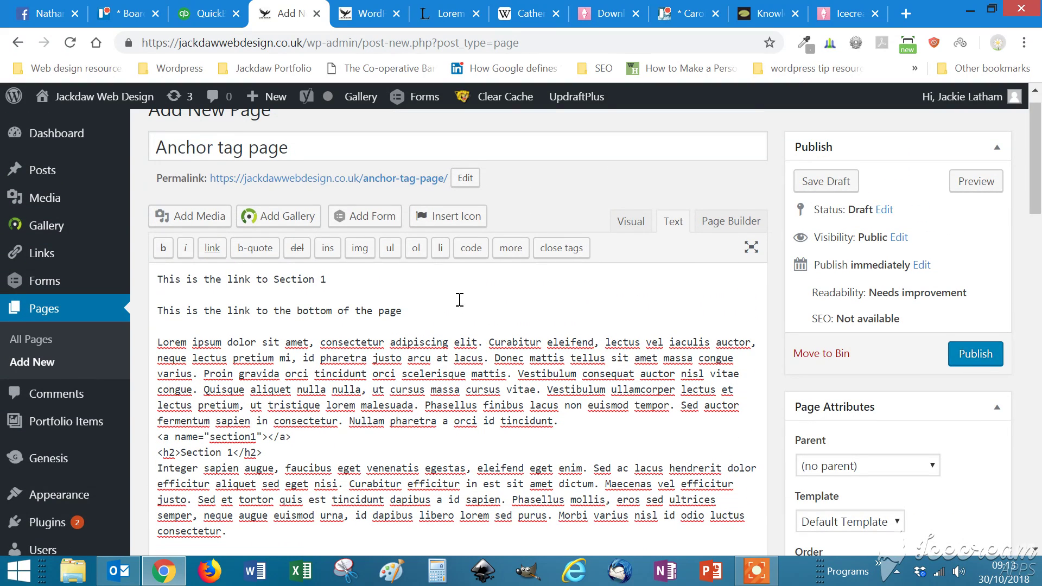
click(631, 220)
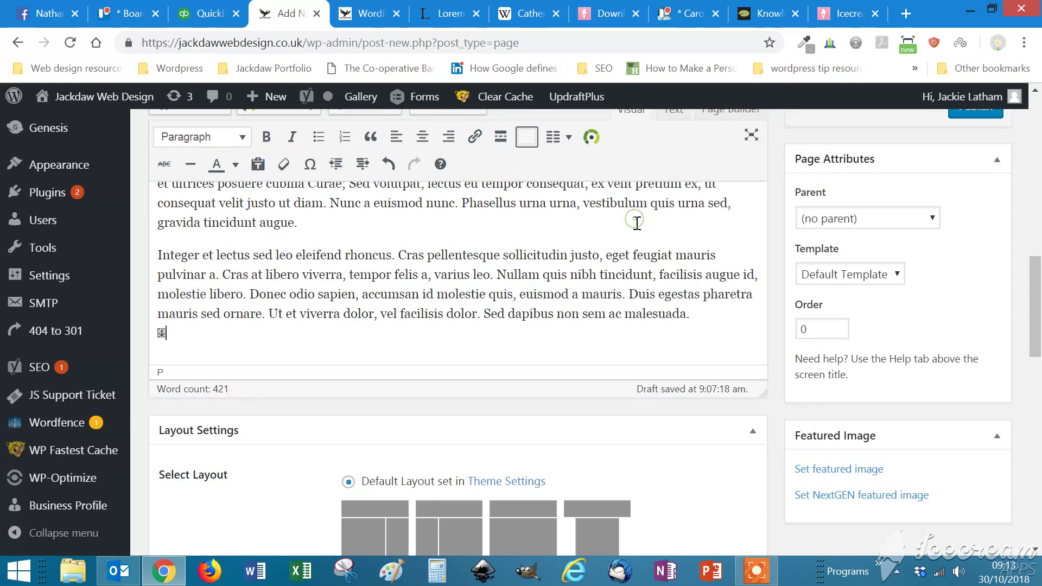
scroll(434, 336, up, 10)
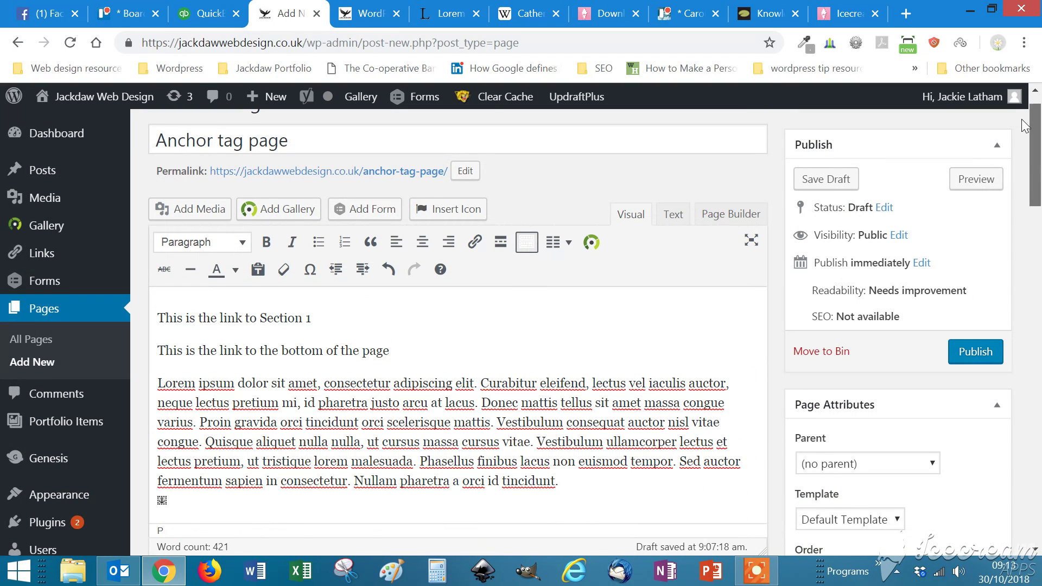
drag(314, 318, 157, 318)
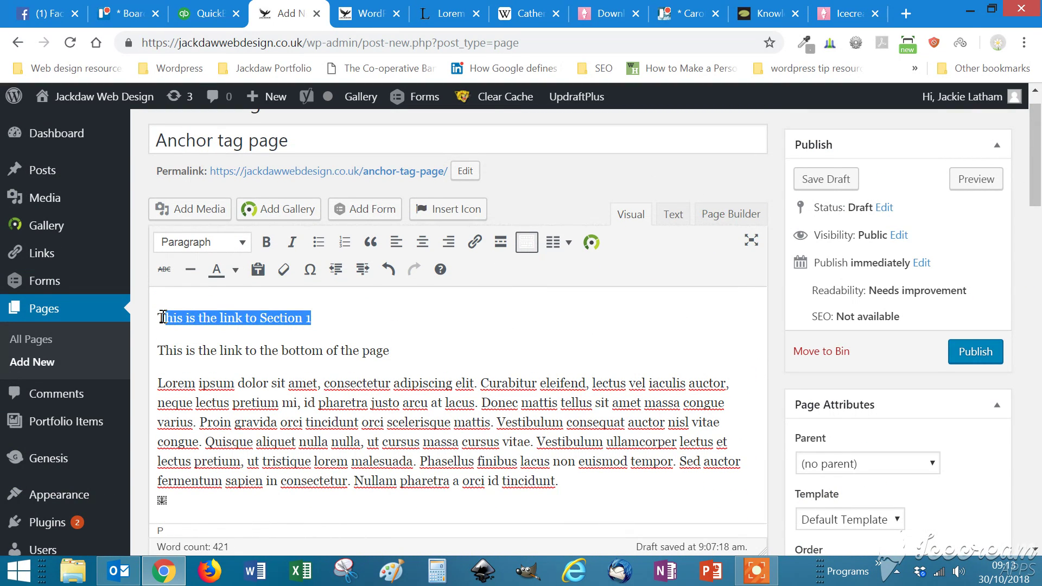
click(475, 243)
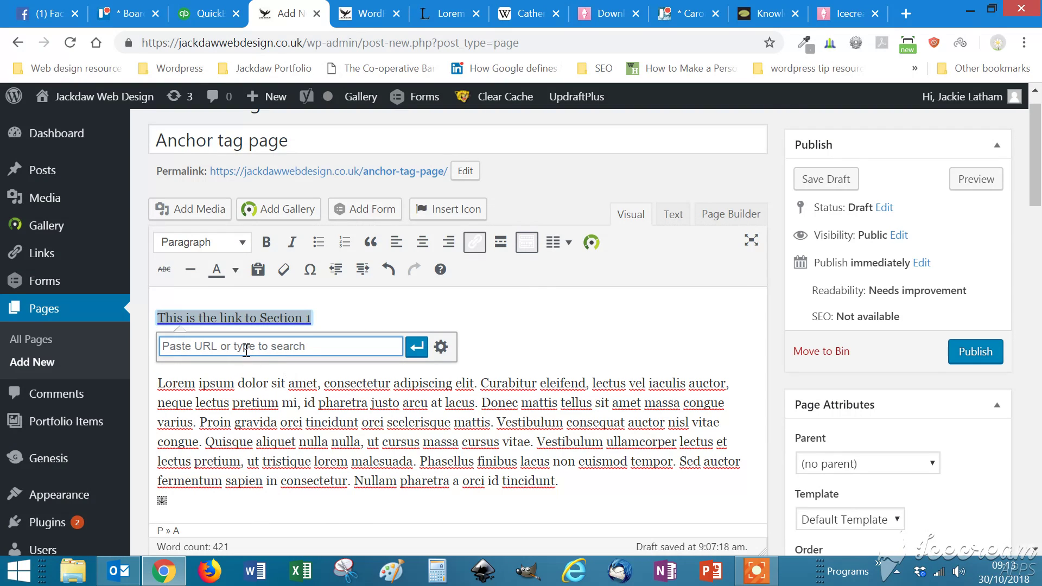
text(#sec)
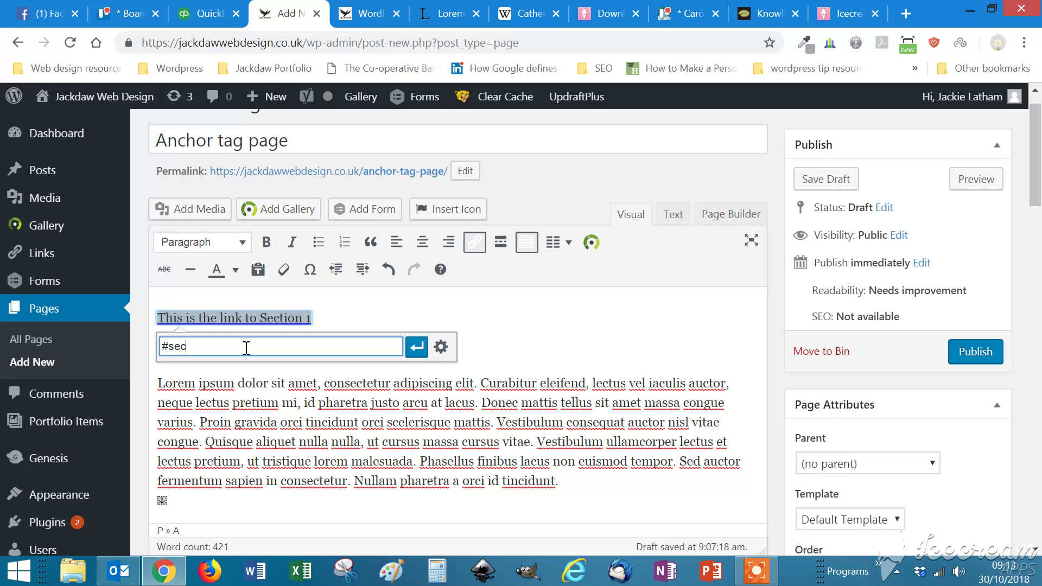
text(1)
click(417, 347)
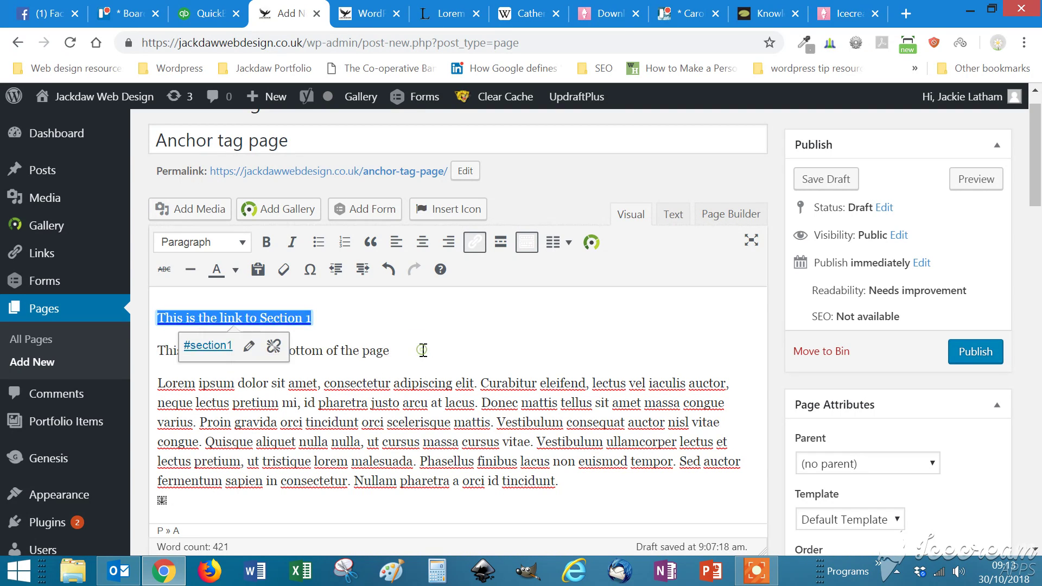
Link the line 'This is the link to the bottom of the page' to #bottom
click(389, 350)
drag(389, 350, 156, 350)
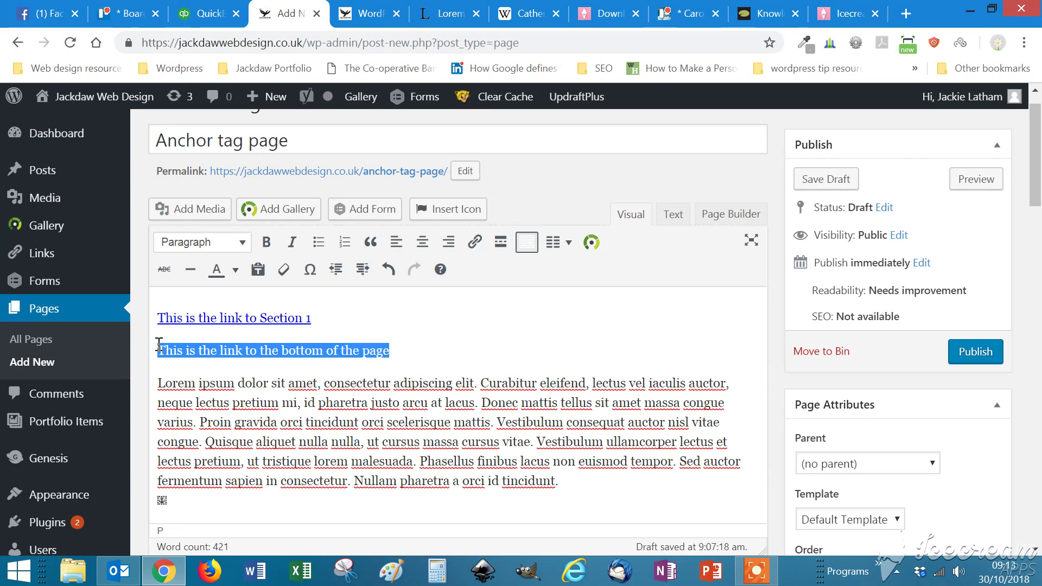
click(474, 242)
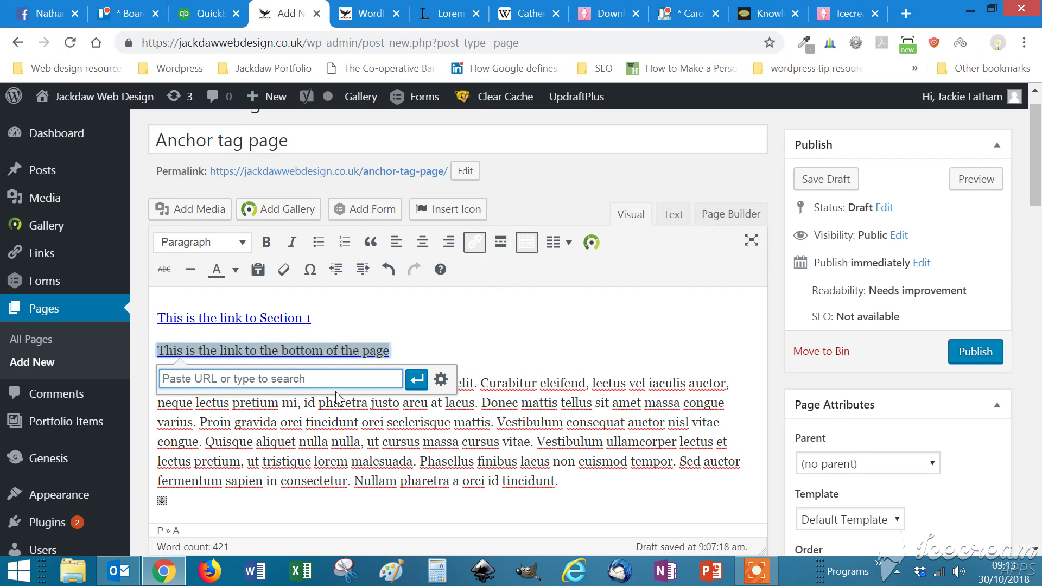
text(#)
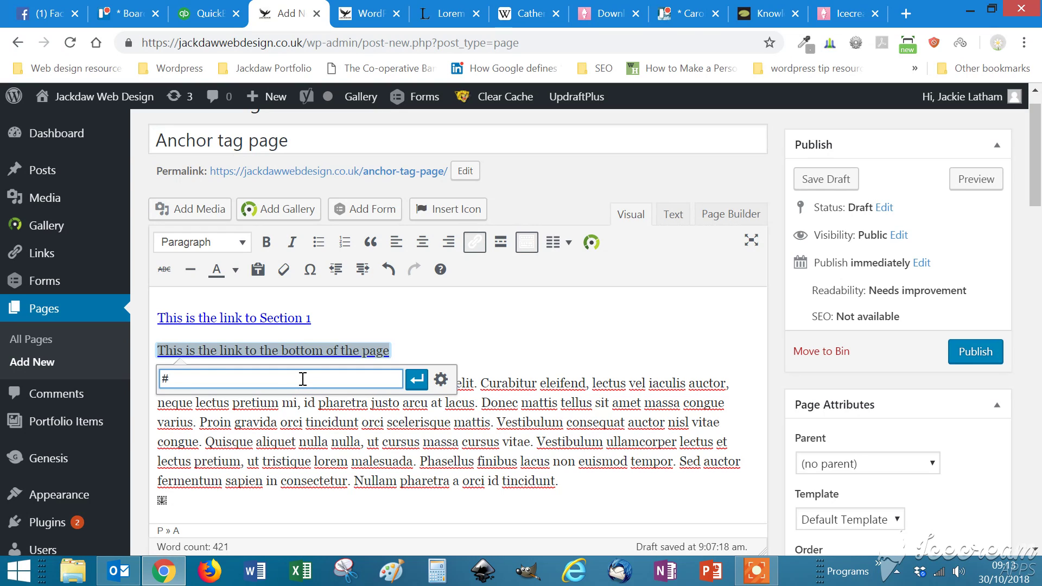
text(bottom)
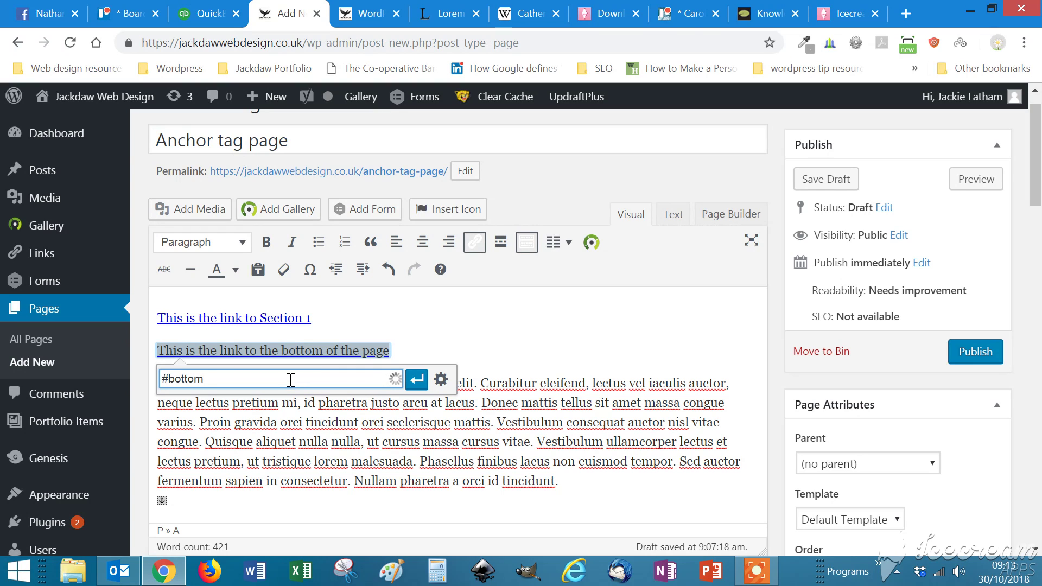
click(417, 386)
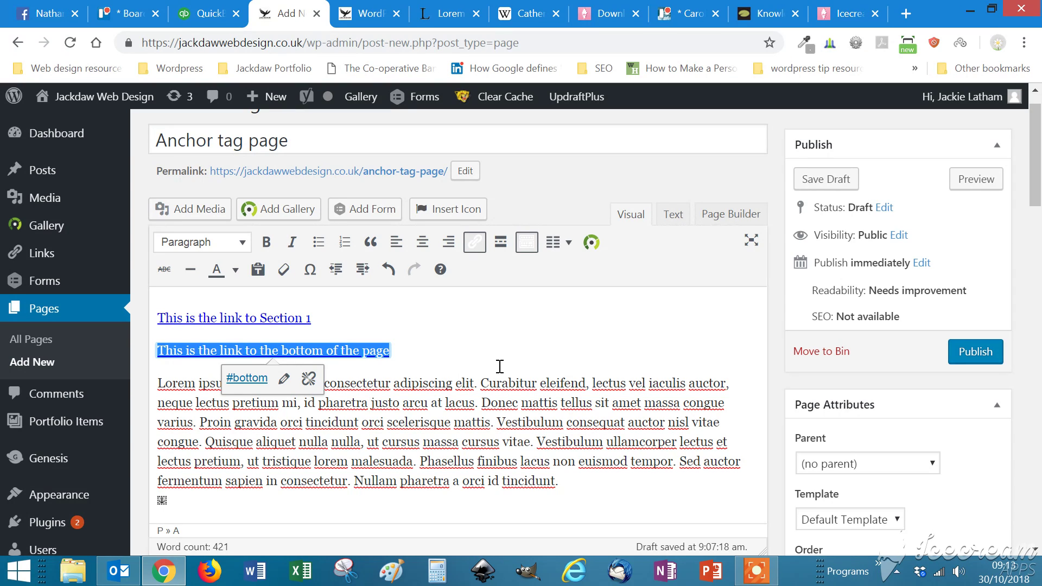
click(527, 14)
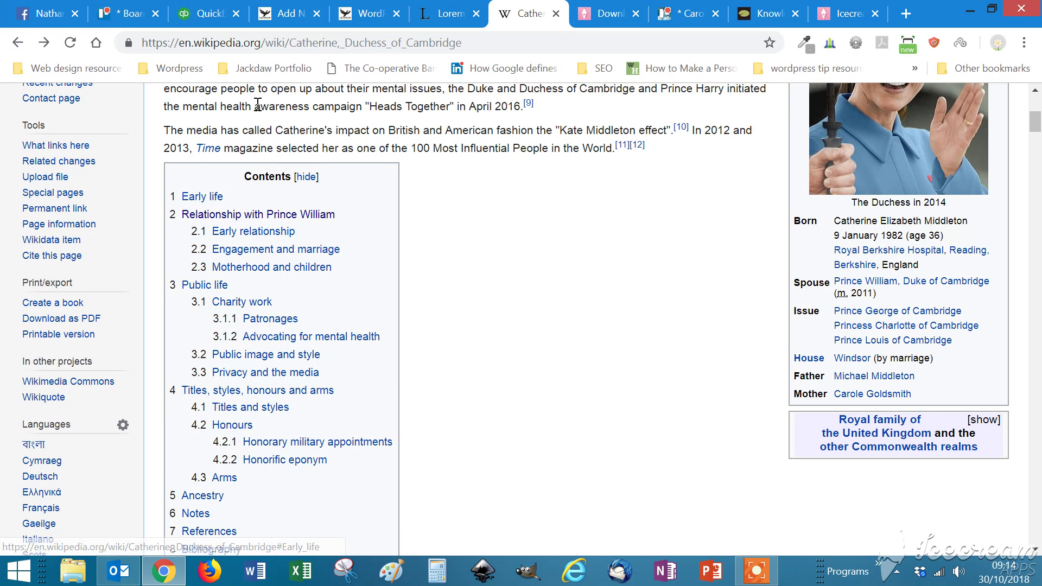
click(293, 24)
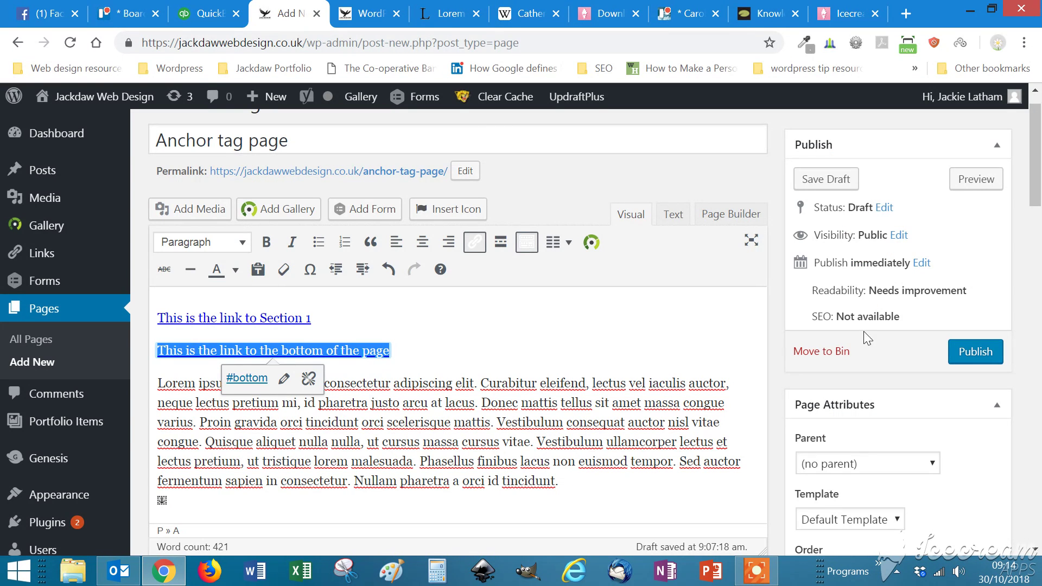
Publish the Anchor tag page and view it on the live site
click(971, 355)
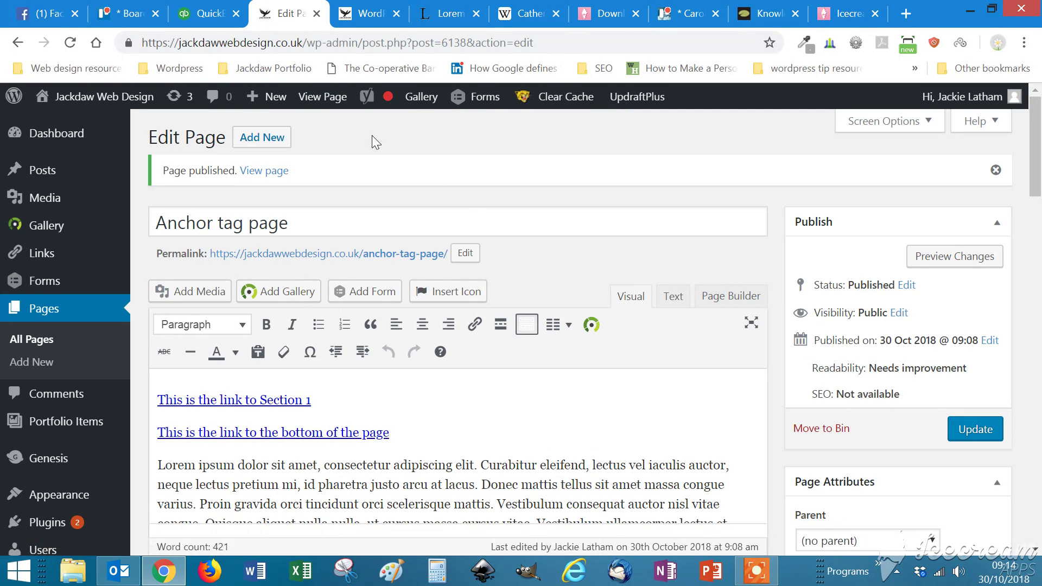
click(334, 101)
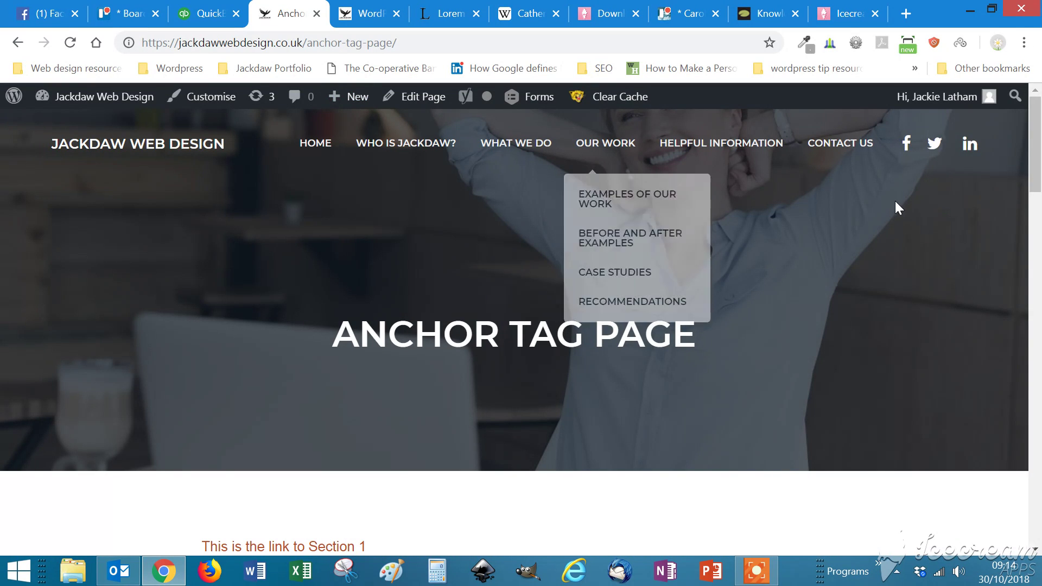
Test the 'This is the link to Section 1' link, confirming it jumps to the Section 1 heading
scroll(1036, 133, down, 3)
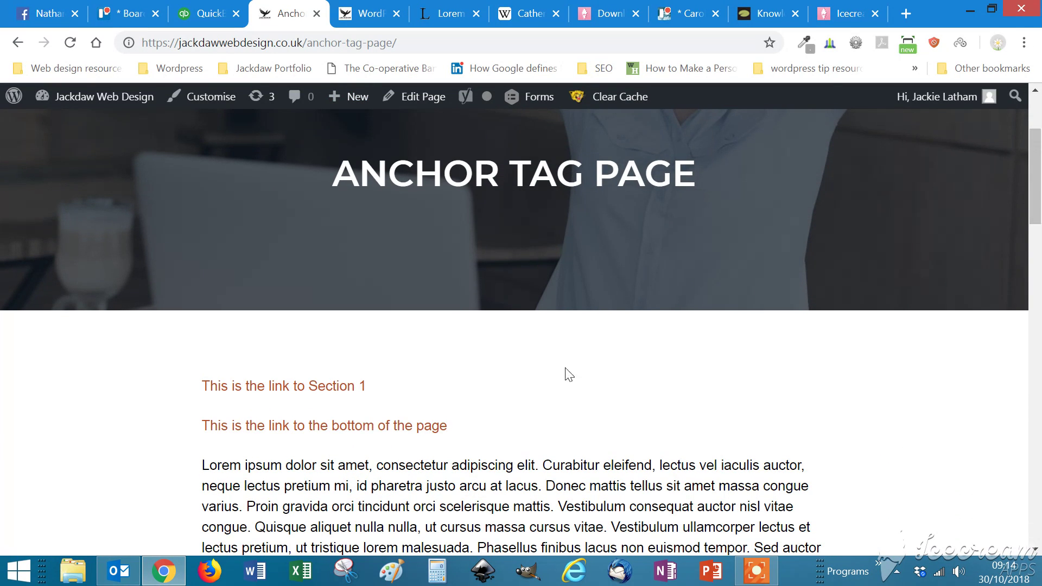
click(348, 386)
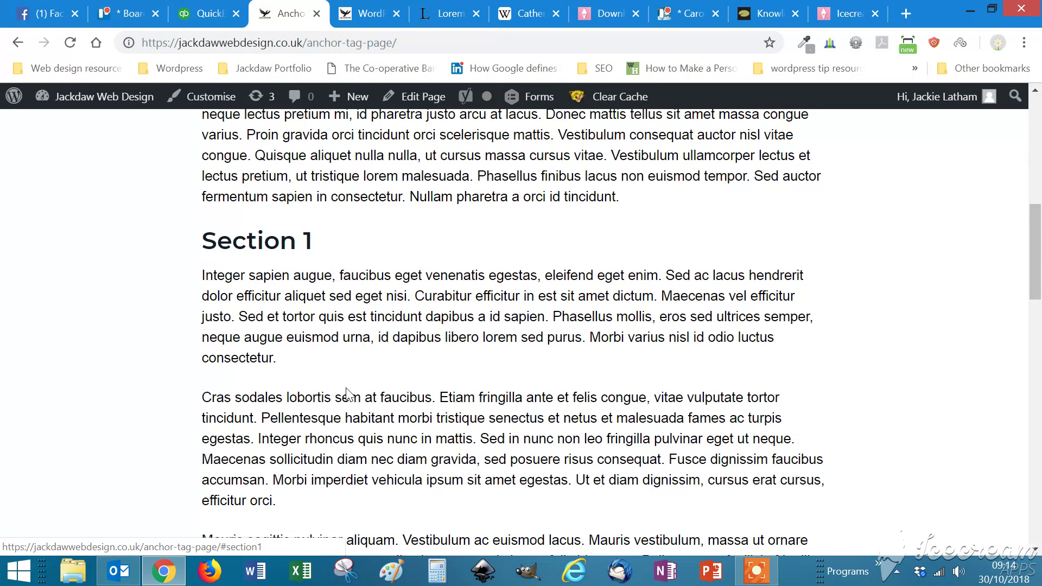